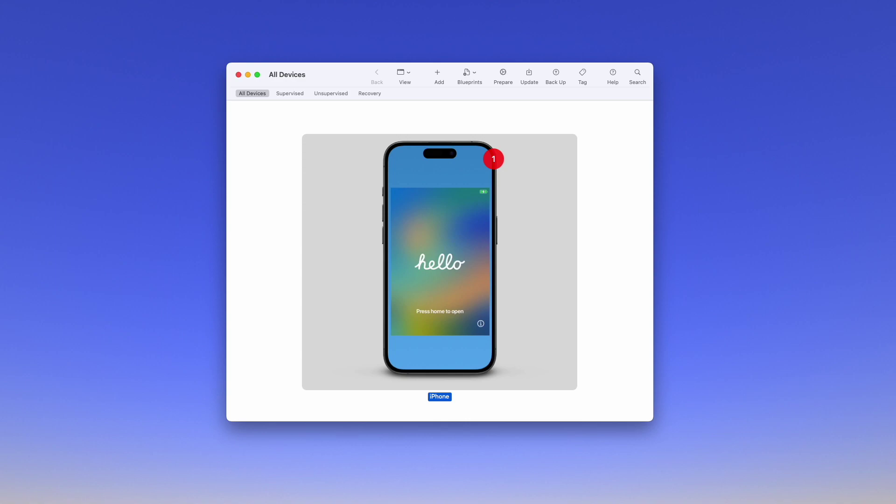
Start a new organization from Settings > Organizations, moving on to the Apple School Manager sign-in
{"action": "key", "text": "super+comma"}
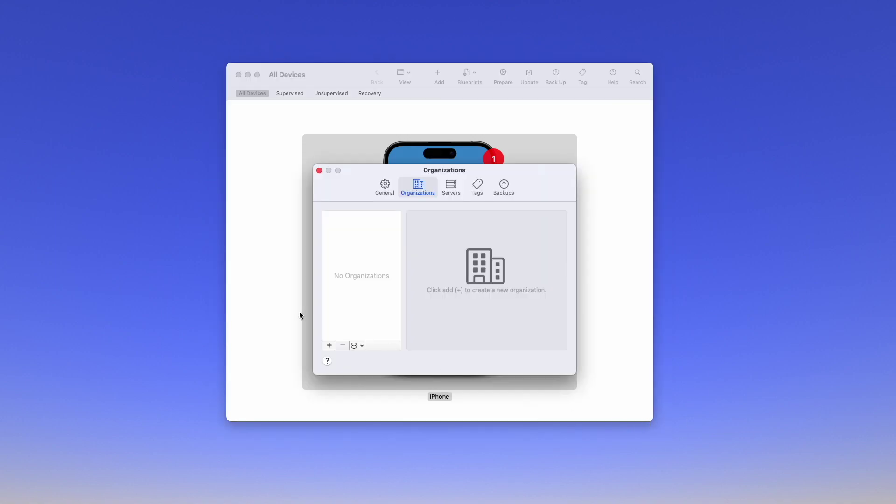
{"action": "left_click", "coordinate": [329, 345]}
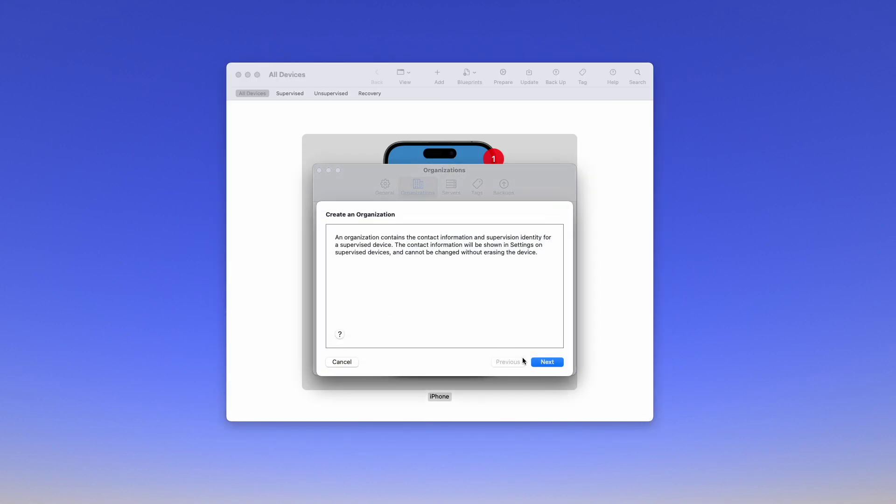
{"action": "left_click", "coordinate": [553, 364]}
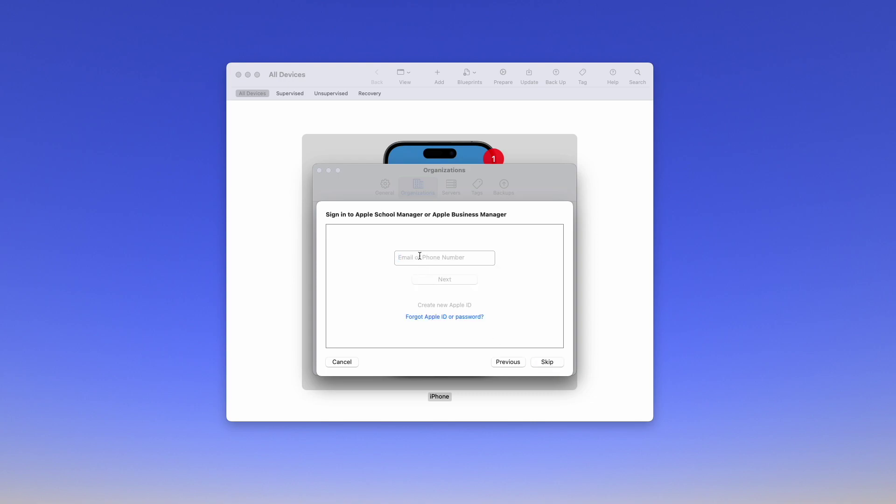
Sign in with the Apple School Manager account, removing the stray mailto prefix from the e-mail
{"action": "key", "text": "super+v"}
{"action": "key", "text": "super+Left"}
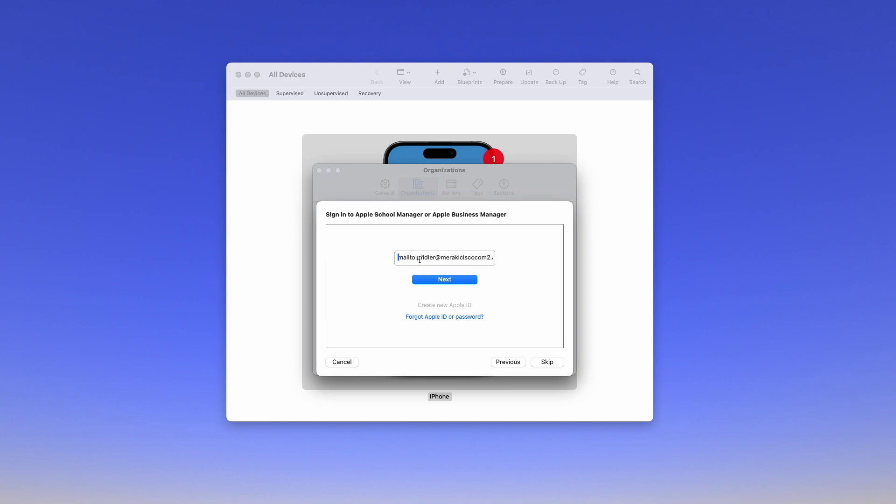
{"action": "key", "text": "shift+Right"}
{"action": "key", "text": "shift+Right"}
{"action": "key", "text": "shift+Right"}
{"action": "key", "text": "shift+Right"}
{"action": "key", "text": "shift+Right"}
{"action": "key", "text": "shift+Right"}
{"action": "key", "text": "shift+Right"}
{"action": "key", "text": "shift+Right"}
{"action": "type", "text": "p"}
{"action": "key", "text": "Return"}
{"action": "key", "text": "super+v"}
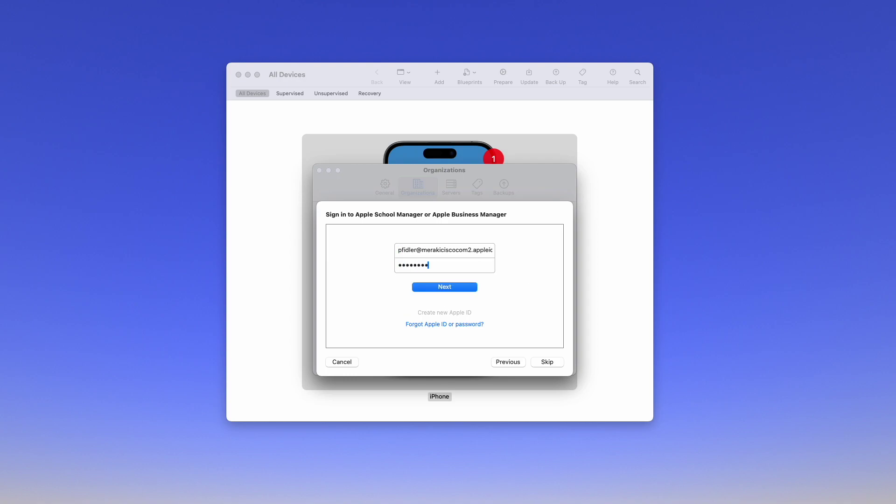
{"action": "left_click", "coordinate": [455, 288]}
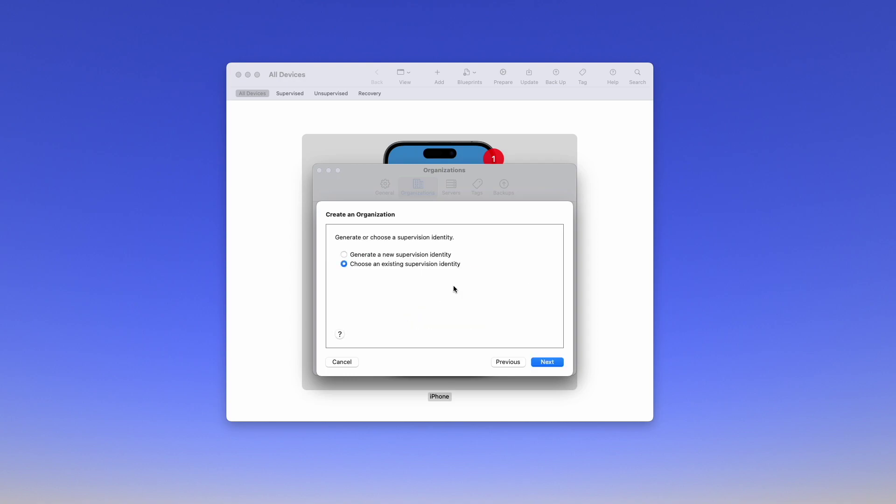
Generate a new supervision identity and authorize the certificate trust change with the account password
{"action": "left_click", "coordinate": [359, 256]}
{"action": "left_click", "coordinate": [548, 364]}
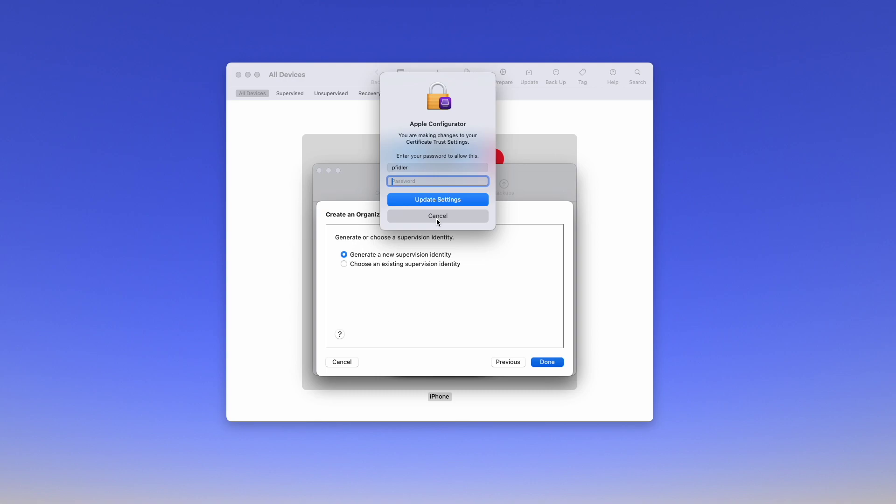
{"action": "type", "text": "••••••••••••••••"}
{"action": "key", "text": "Return"}
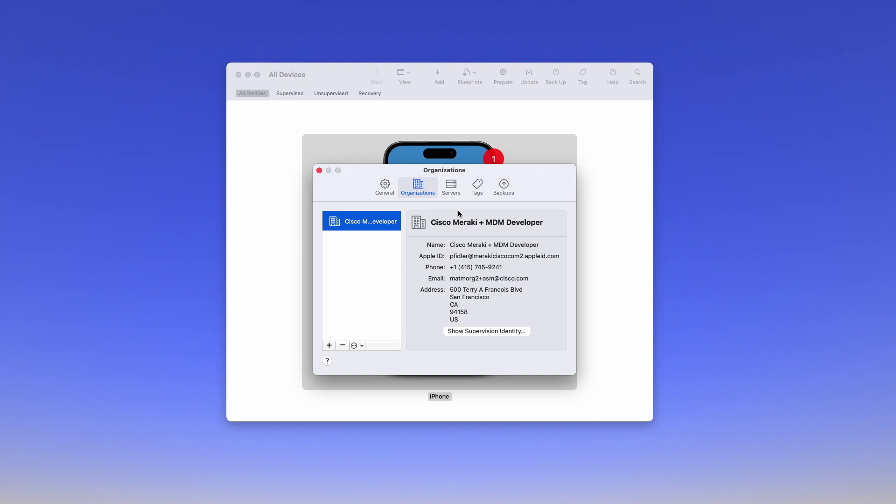
Start a new MDM server definition from the Servers tab and advance to its name and URL page
{"action": "left_click", "coordinate": [451, 186]}
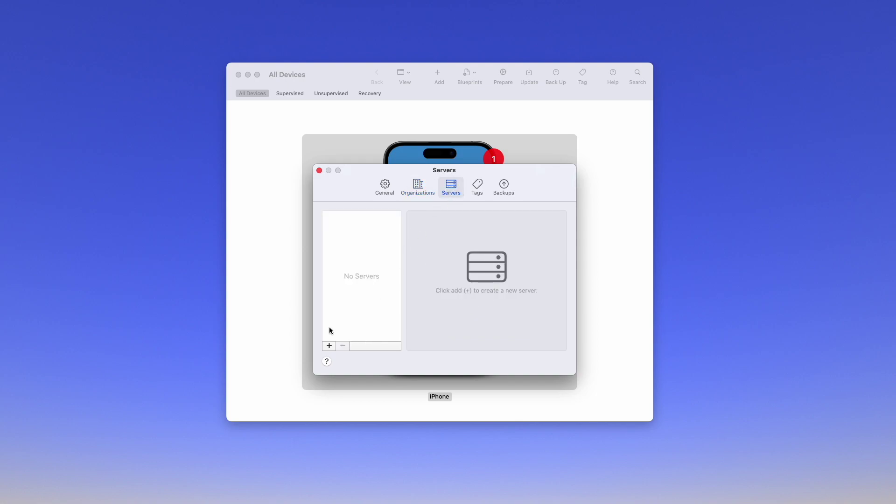
{"action": "left_click", "coordinate": [329, 347]}
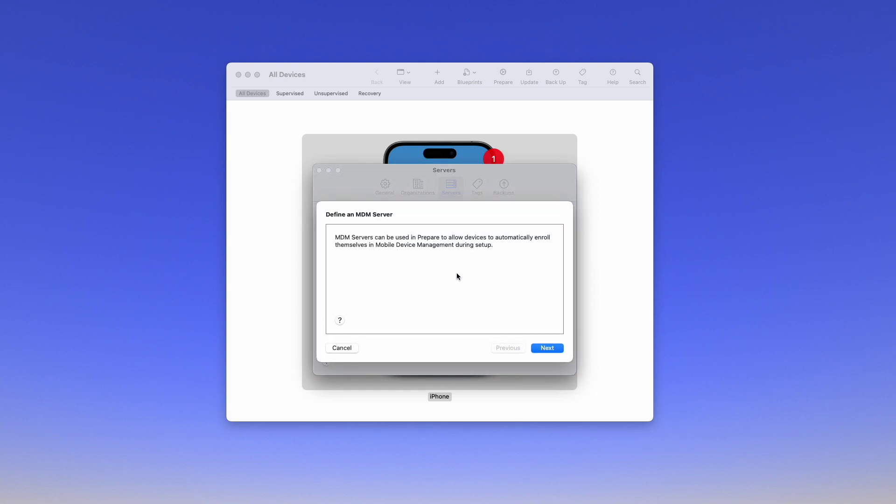
{"action": "left_click", "coordinate": [551, 348]}
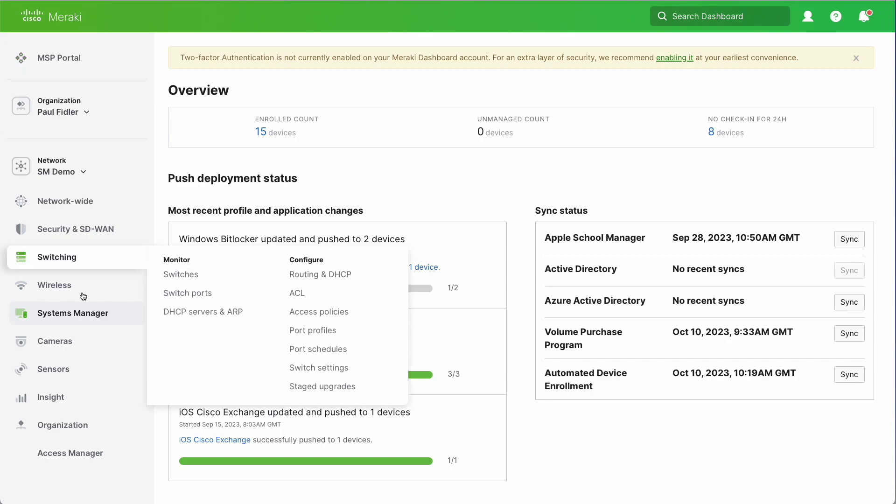
Go to Systems Manager's iOS Add devices page and select the Apple Configurator 2.0+ enrollment URL
{"action": "mouse_move", "coordinate": [79, 315]}
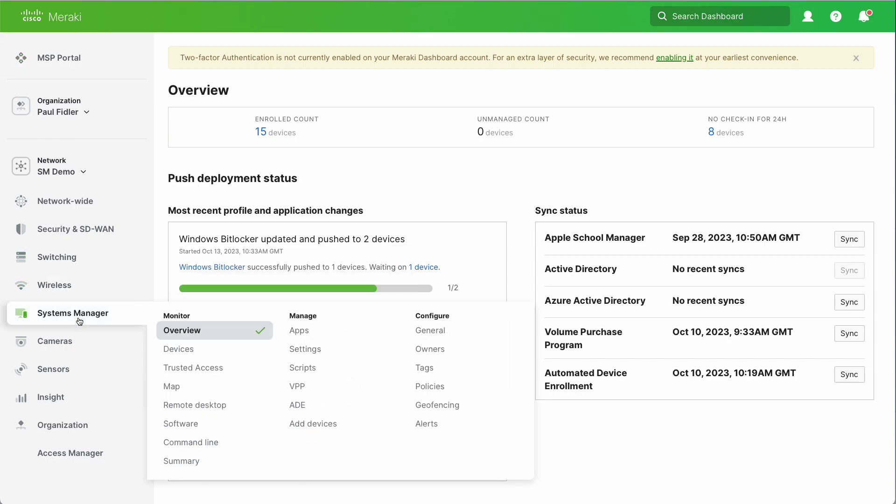
{"action": "left_click", "coordinate": [312, 425]}
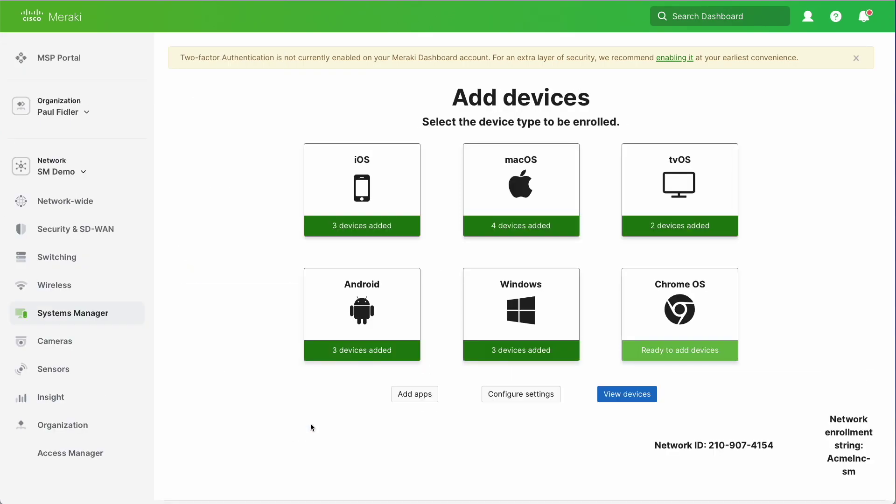
{"action": "left_click", "coordinate": [363, 201]}
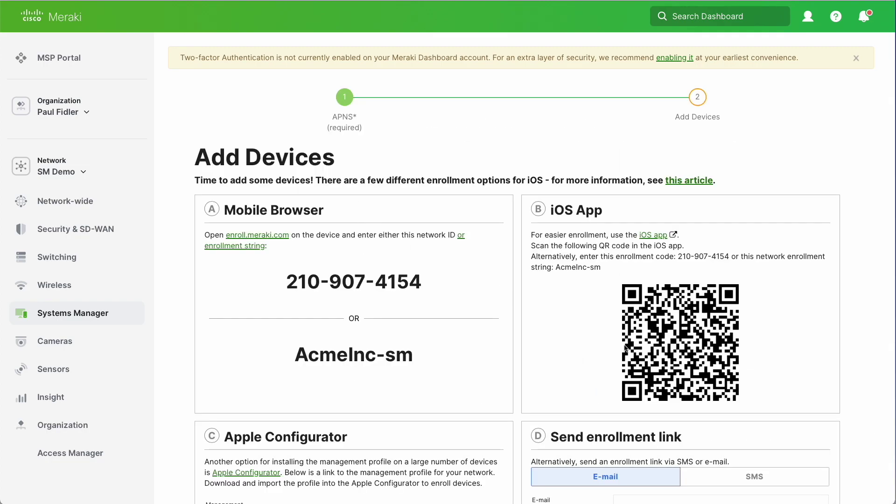
{"action": "scroll", "coordinate": [235, 335], "scroll_direction": "down", "scroll_amount": 5}
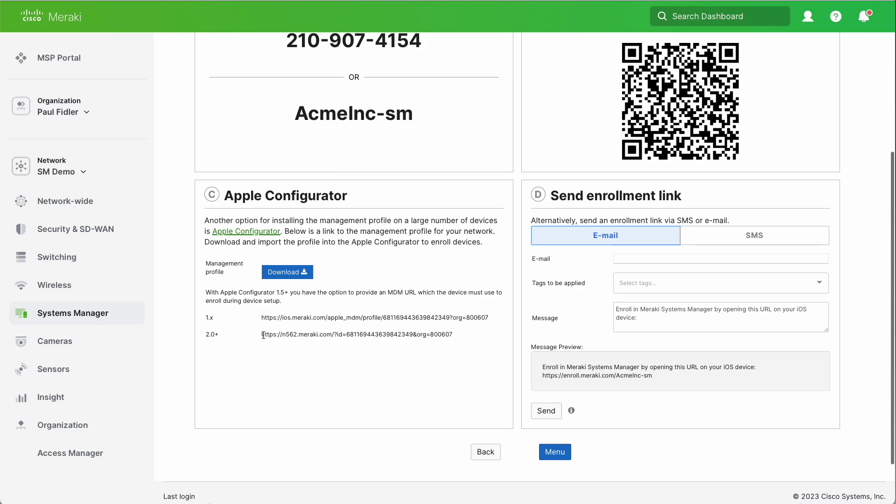
{"action": "left_click_drag", "start_coordinate": [261, 335], "coordinate": [461, 335]}
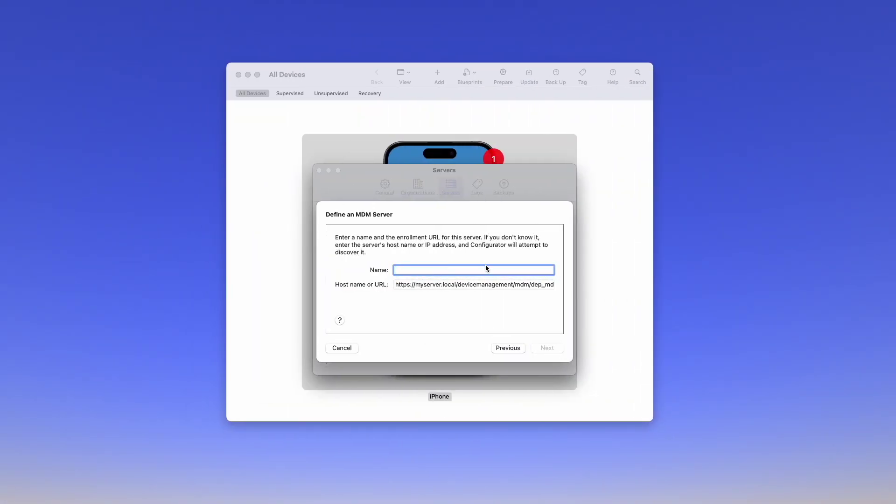
Name the MDM server 'SM demo' with the pasted Meraki enrollment URL, save it, and close Settings
{"action": "type", "text": "My SM"}
{"action": "key", "text": "super+a"}
{"action": "type", "text": "SM demo"}
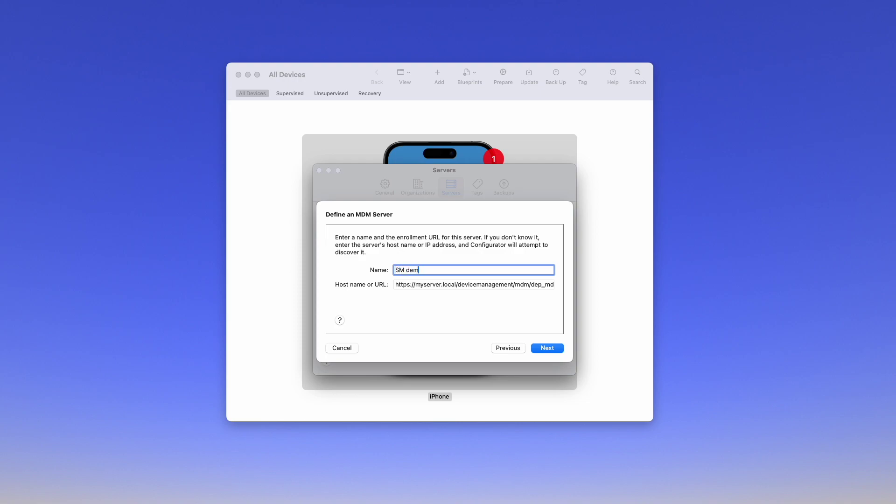
{"action": "key", "text": "Tab"}
{"action": "key", "text": "super+v"}
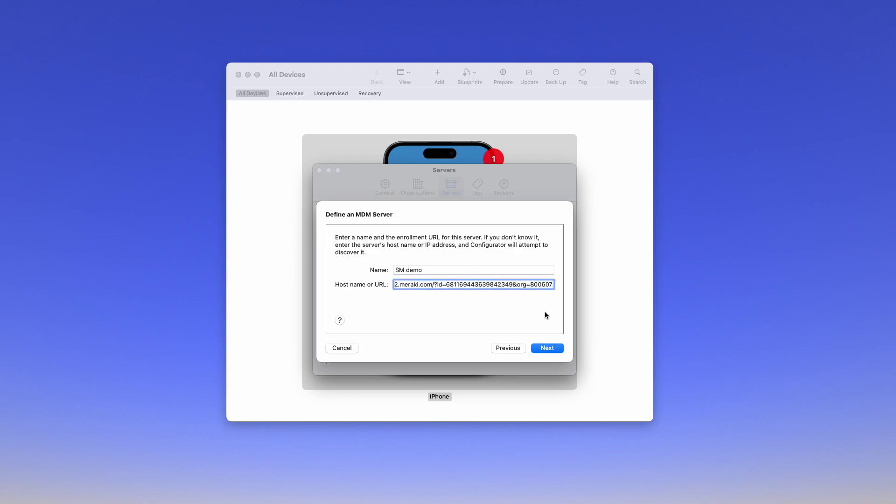
{"action": "left_click", "coordinate": [551, 350]}
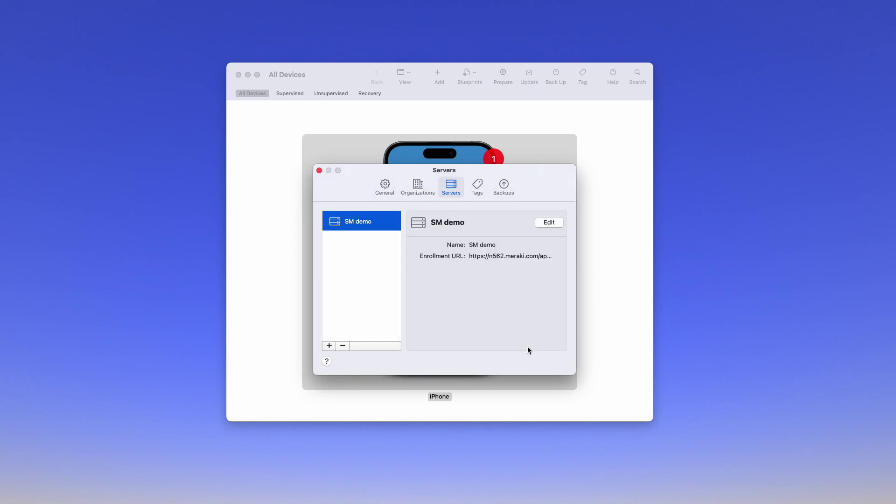
{"action": "left_click", "coordinate": [320, 170]}
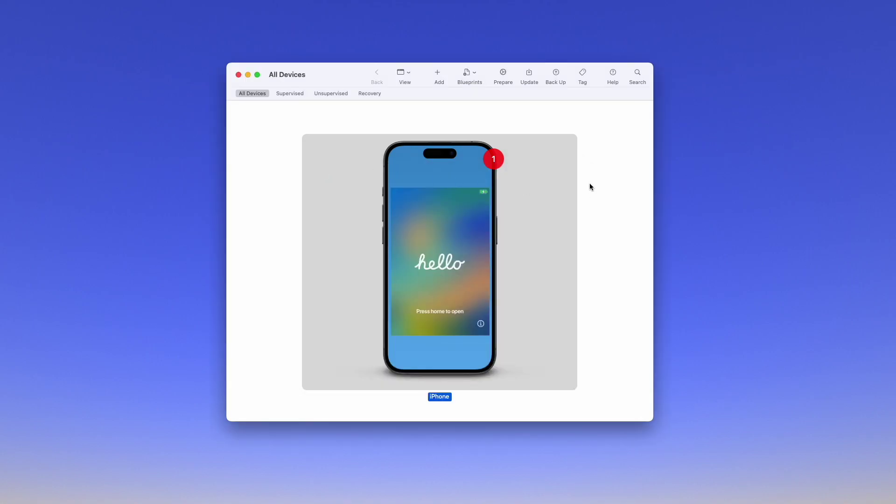
Select the connected iPhone and choose Prepare from its context menu
{"action": "left_click", "coordinate": [607, 184]}
{"action": "left_click", "coordinate": [446, 220]}
{"action": "right_click", "coordinate": [435, 244]}
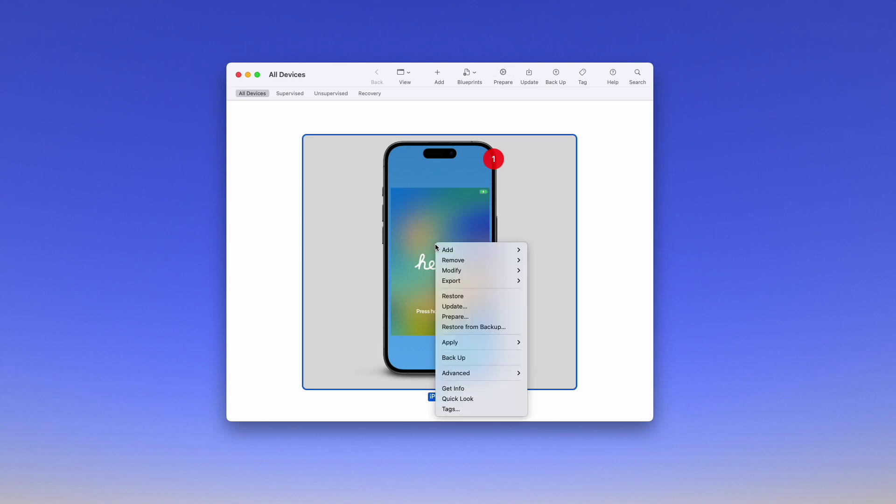
{"action": "left_click", "coordinate": [450, 317]}
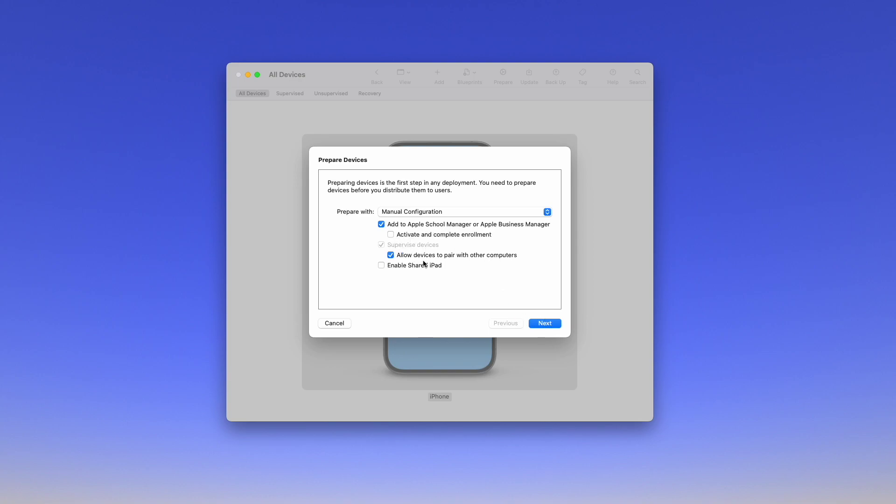
Keep SM demo as server and Cisco Meraki + MDM Developer as organization, then prepare with Weebl.mobileconfig
{"action": "left_click", "coordinate": [546, 324]}
{"action": "left_click", "coordinate": [413, 204]}
{"action": "left_click", "coordinate": [413, 204]}
{"action": "left_click", "coordinate": [547, 324]}
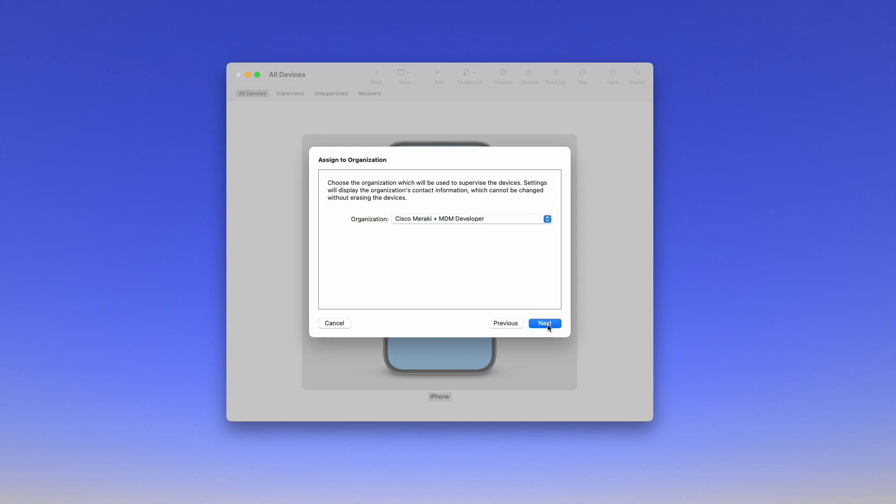
{"action": "left_click", "coordinate": [547, 324]}
{"action": "left_click", "coordinate": [553, 366]}
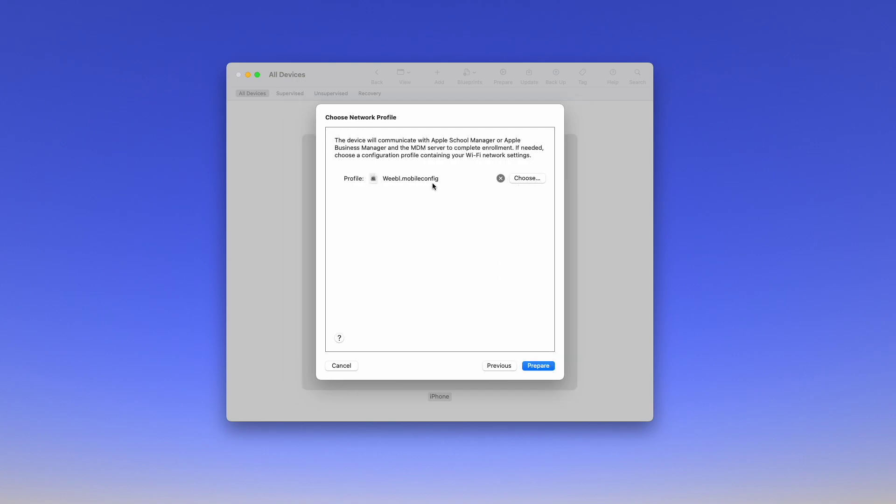
{"action": "left_click", "coordinate": [539, 366]}
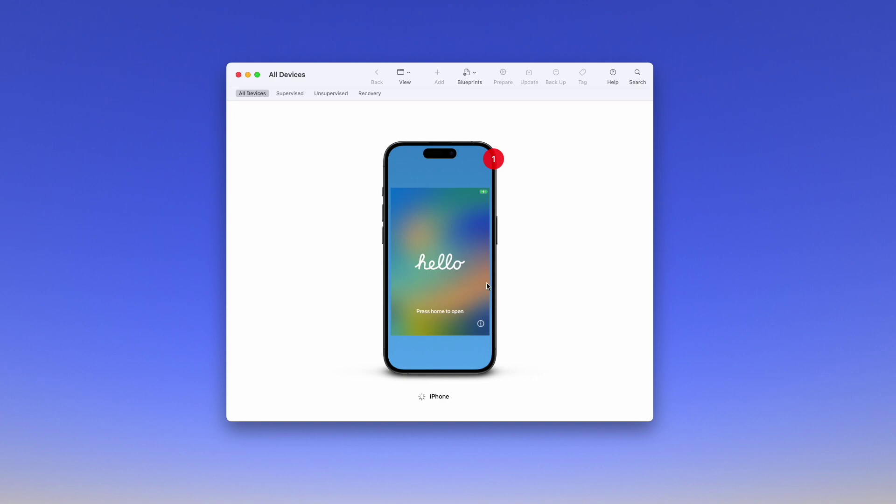
Select the prepared iPhone tile and switch the device view to List
{"action": "left_click", "coordinate": [451, 285]}
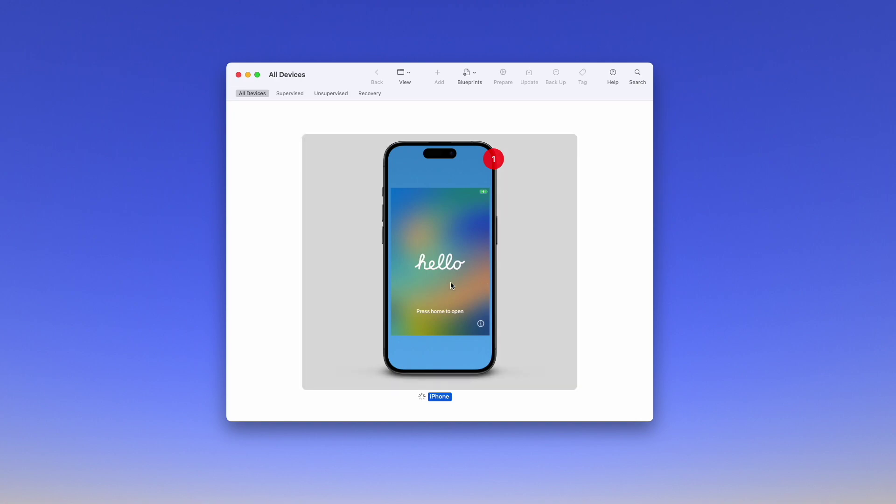
{"action": "left_click", "coordinate": [408, 74]}
{"action": "left_click", "coordinate": [413, 97]}
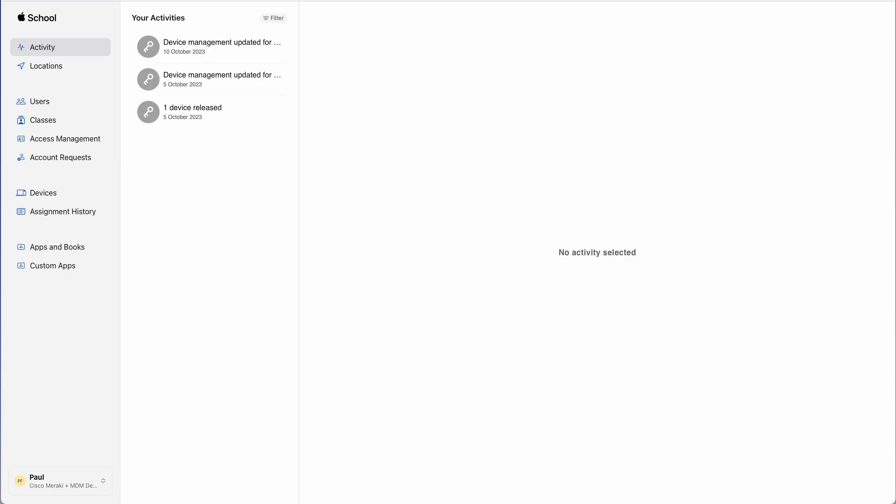
Move through Locations and Activity, then reach the Devices page listing all 39 devices
{"action": "left_click", "coordinate": [58, 68]}
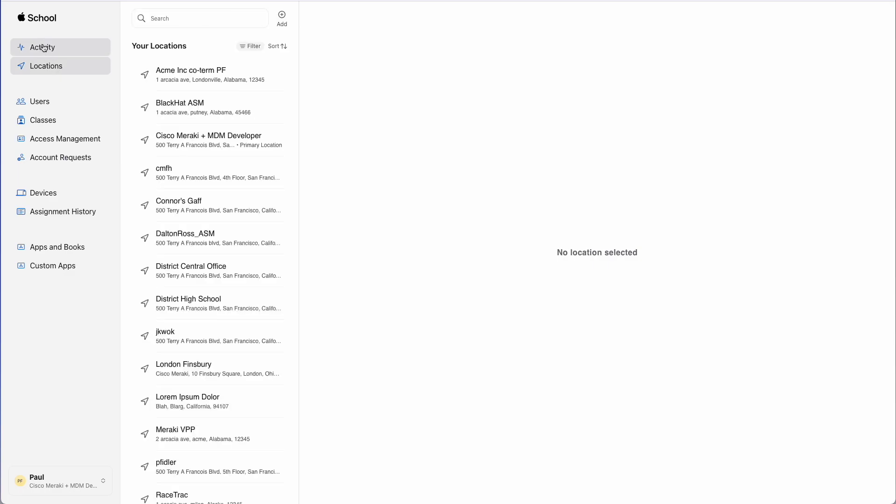
{"action": "left_click", "coordinate": [43, 48]}
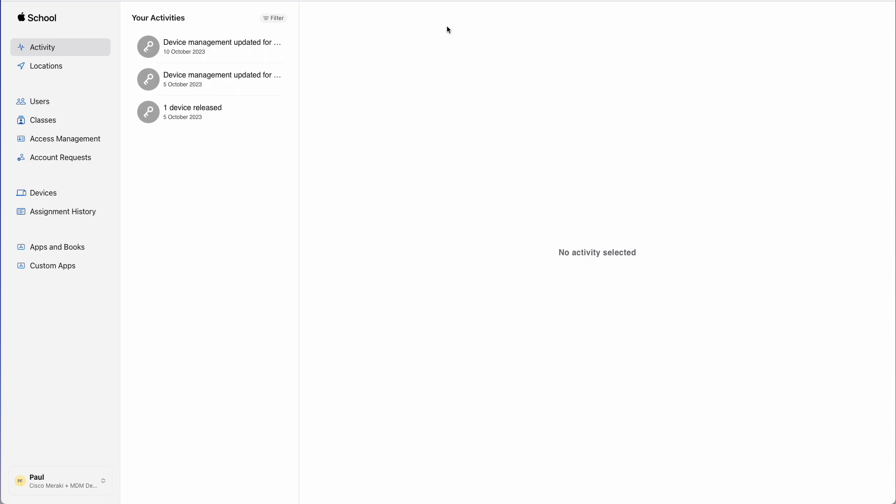
{"action": "left_click", "coordinate": [45, 68]}
{"action": "left_click", "coordinate": [44, 200]}
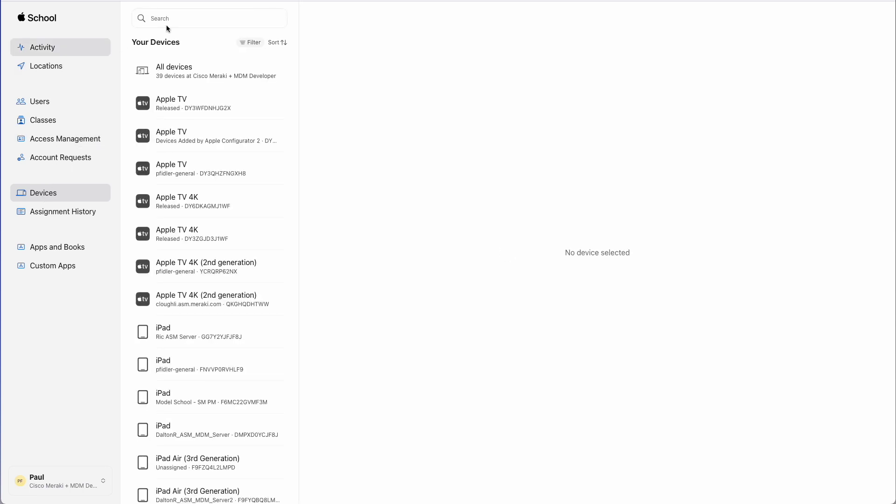
Sort devices by Date created, newest first, and open the iPhone 15 Pro Max's details
{"action": "left_click", "coordinate": [283, 42]}
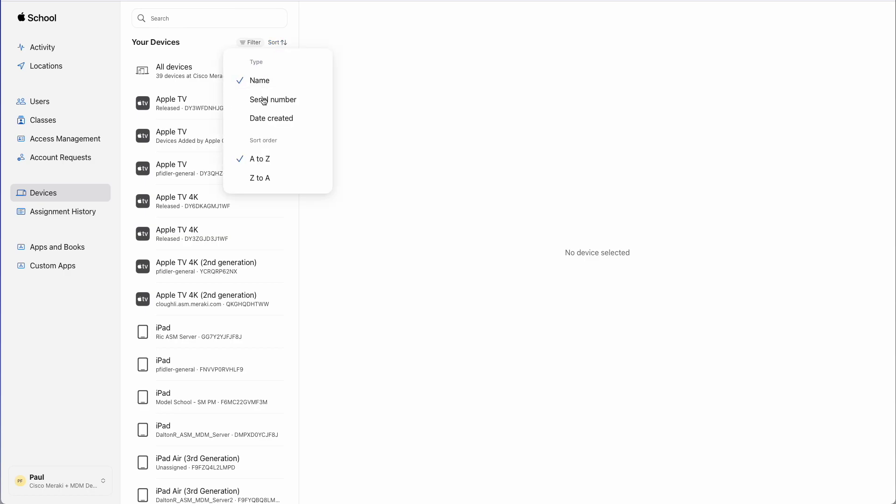
{"action": "left_click", "coordinate": [268, 120]}
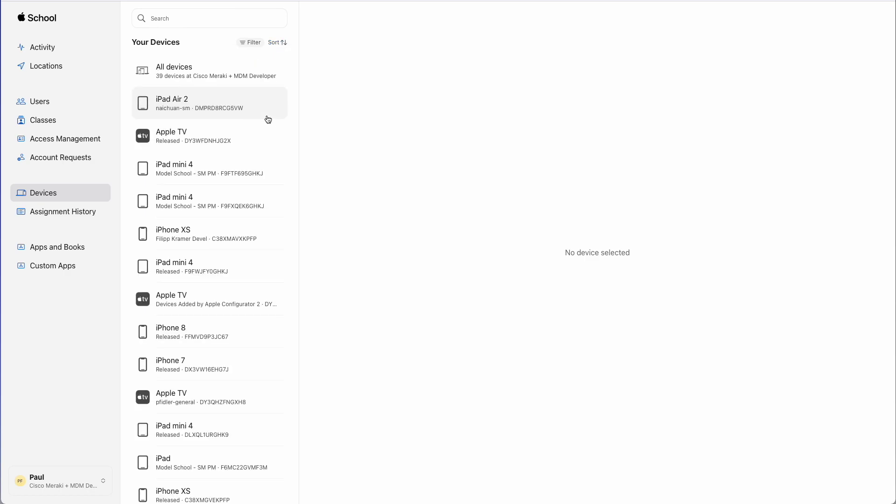
{"action": "left_click", "coordinate": [277, 43]}
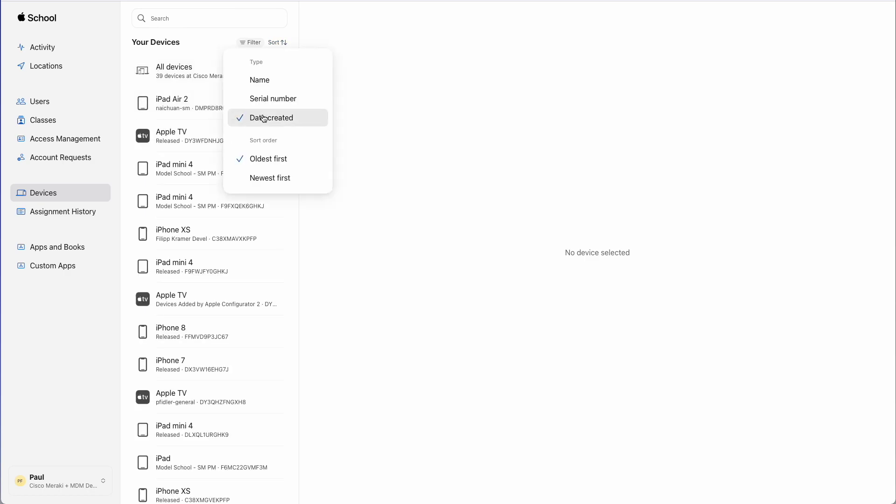
{"action": "left_click", "coordinate": [265, 178]}
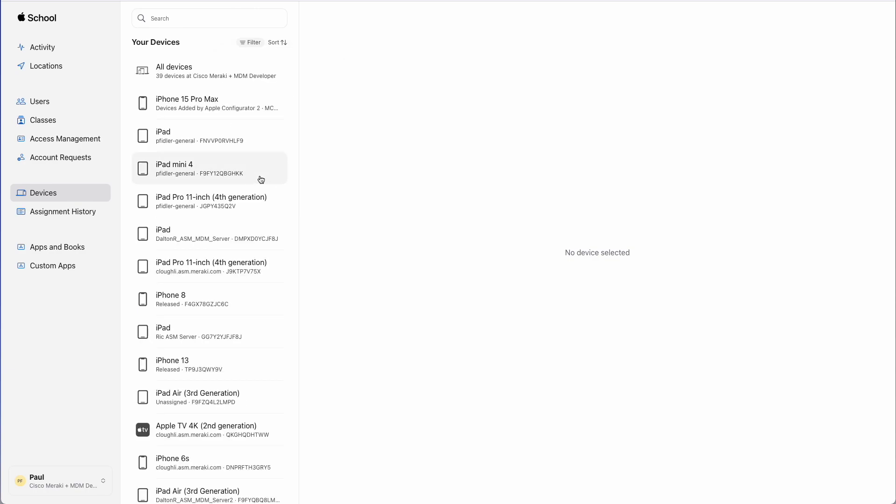
{"action": "left_click", "coordinate": [186, 107]}
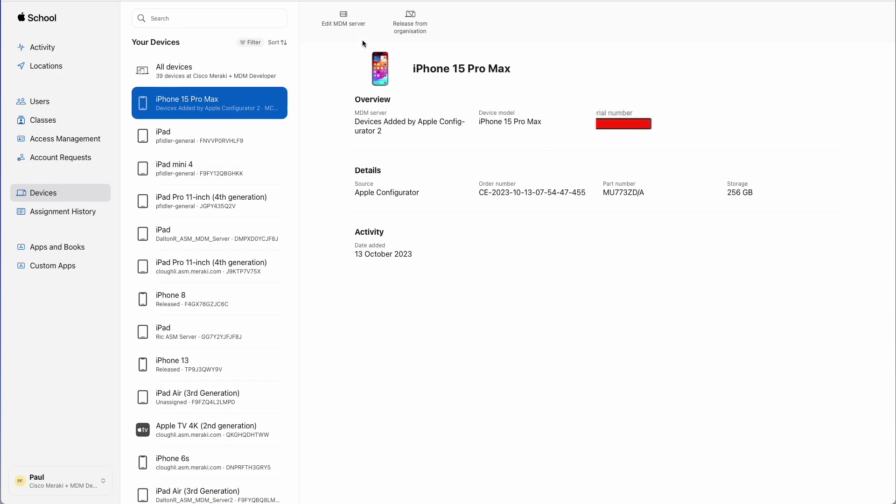
Assign the iPhone 15 Pro Max to the pfidler-general MDM server and confirm the change
{"action": "left_click", "coordinate": [344, 18]}
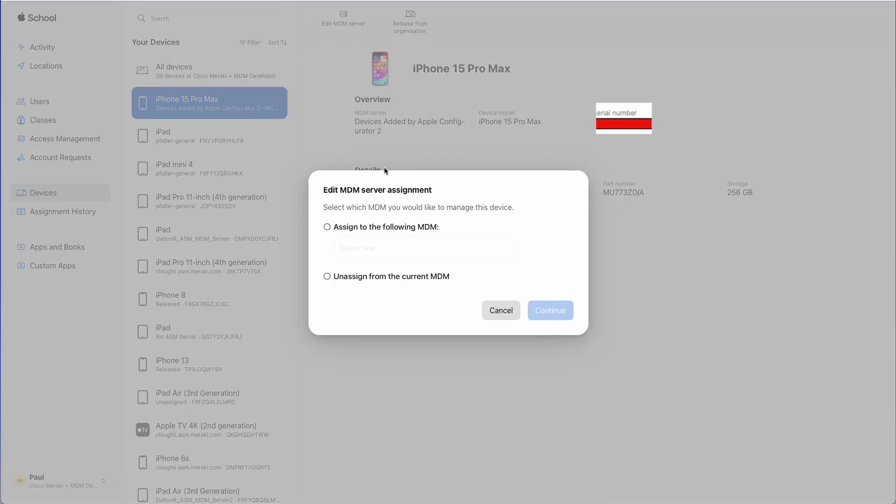
{"action": "left_click", "coordinate": [367, 230]}
{"action": "left_click", "coordinate": [387, 252]}
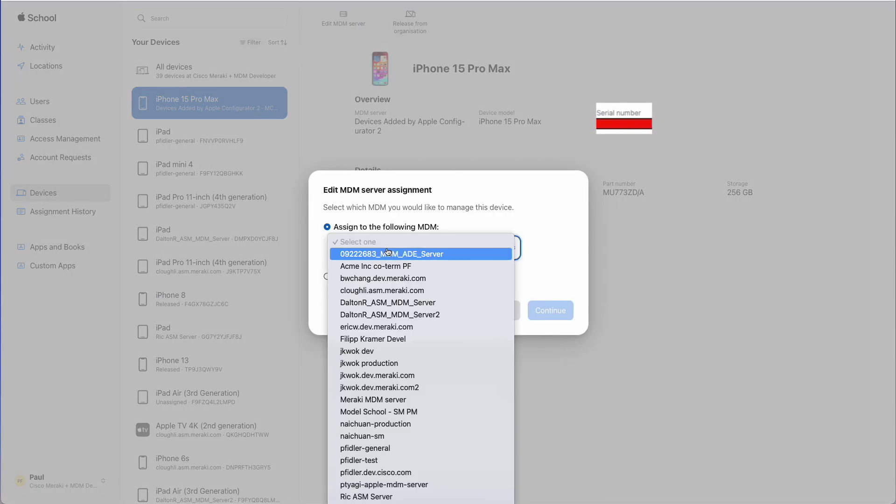
{"action": "left_click", "coordinate": [378, 449]}
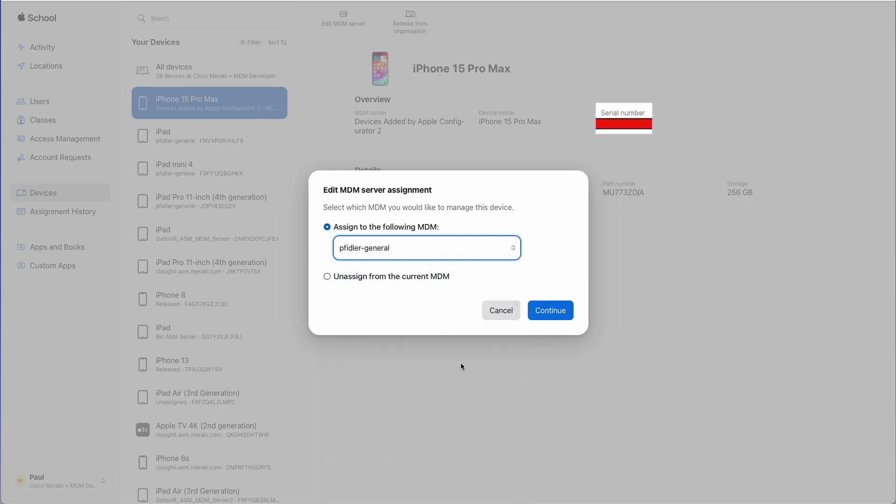
{"action": "left_click", "coordinate": [558, 312]}
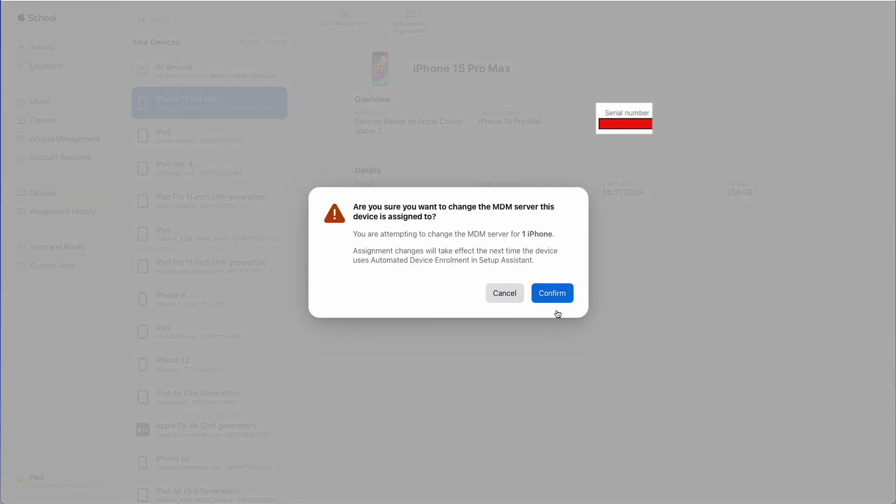
{"action": "left_click", "coordinate": [558, 291]}
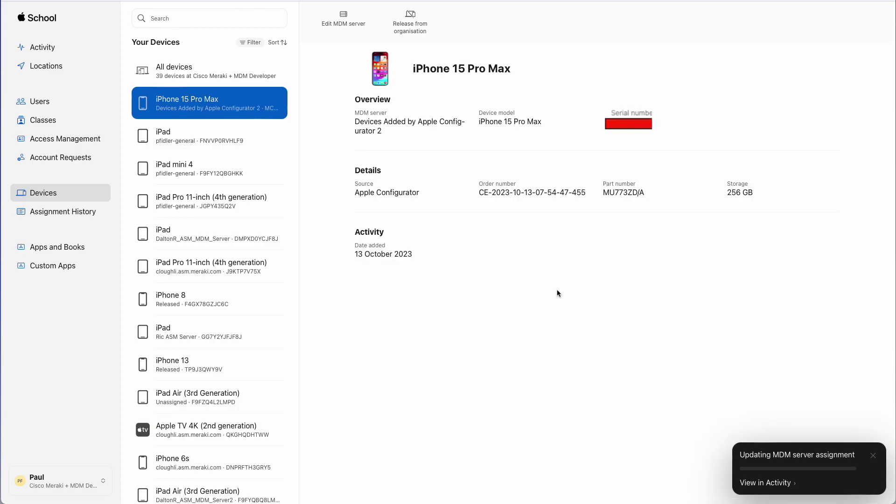
Check the latest device management update entry in the Activity log
{"action": "left_click", "coordinate": [786, 485]}
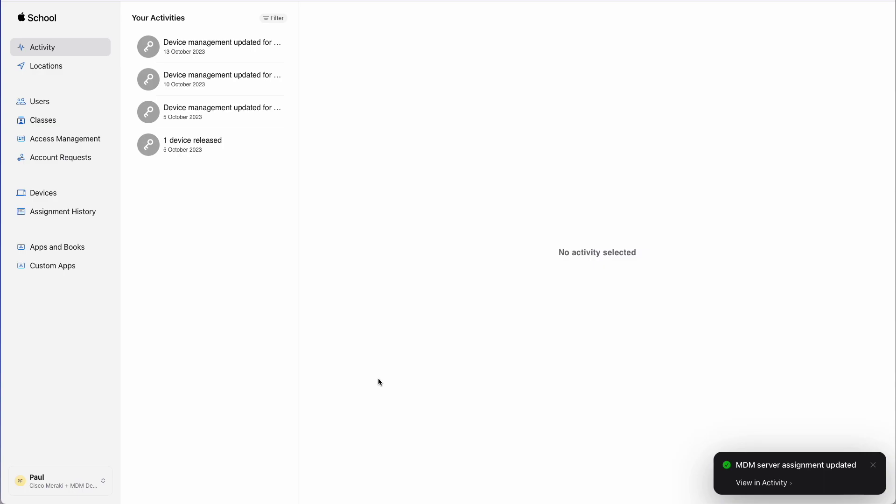
{"action": "left_click", "coordinate": [197, 43]}
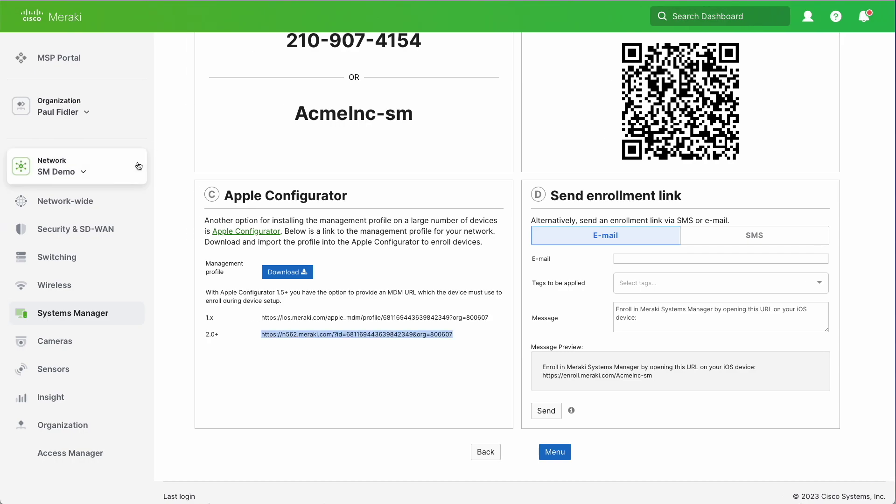
{"action": "mouse_move", "coordinate": [75, 313]}
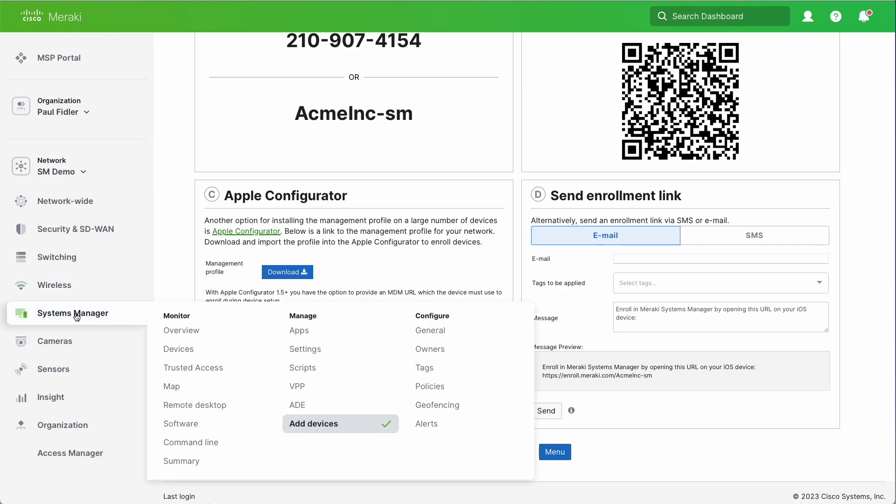
In the ADE device list, tick the new iPhone and show the Assign settings profile choices
{"action": "left_click", "coordinate": [301, 407]}
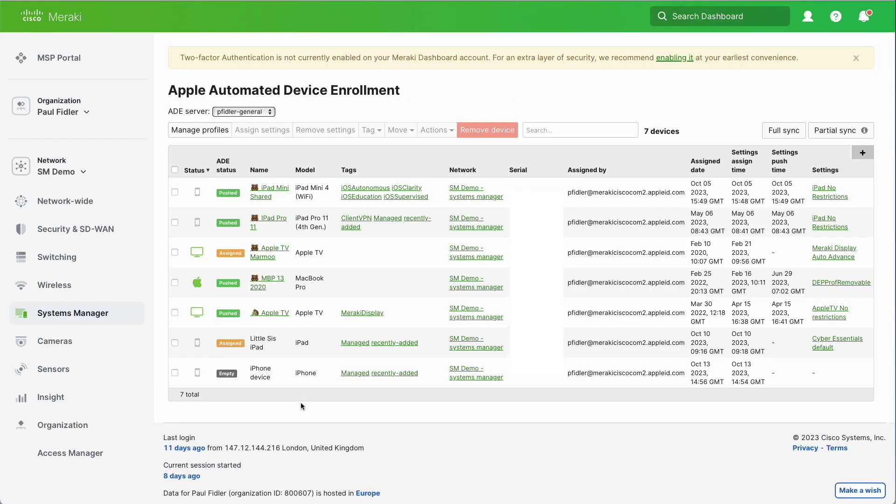
{"action": "left_click", "coordinate": [175, 373]}
{"action": "left_click", "coordinate": [260, 134]}
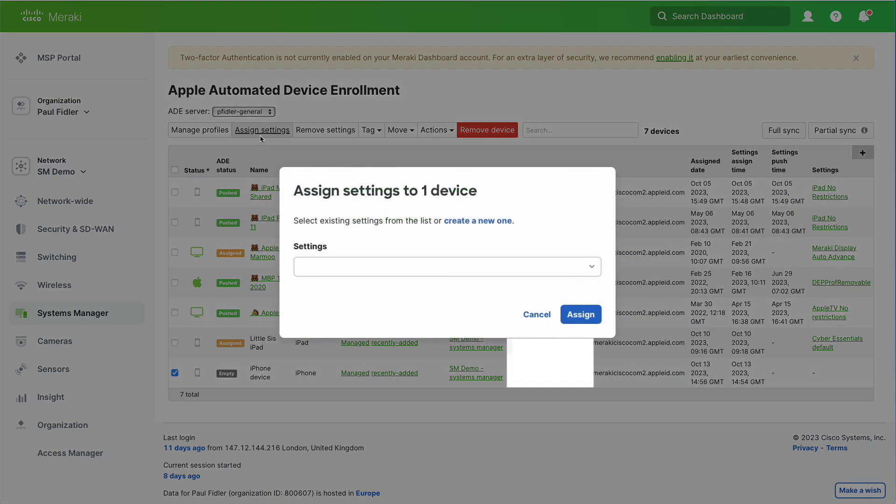
{"action": "left_click", "coordinate": [337, 267]}
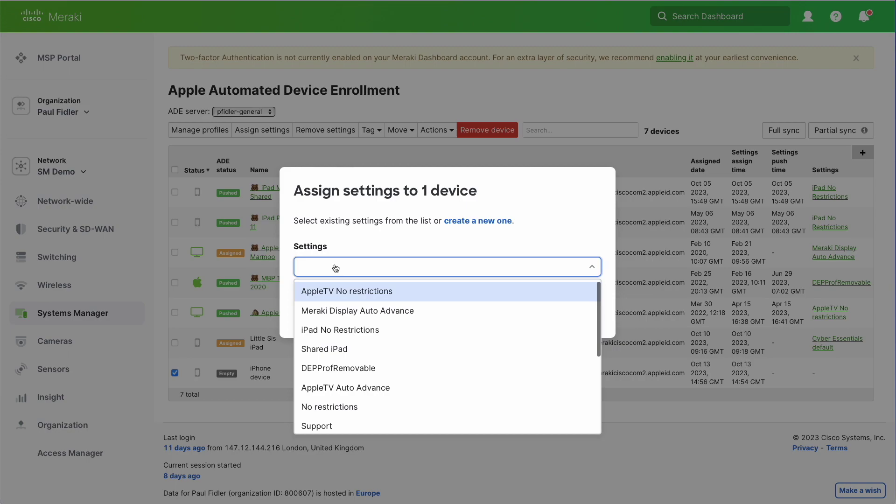